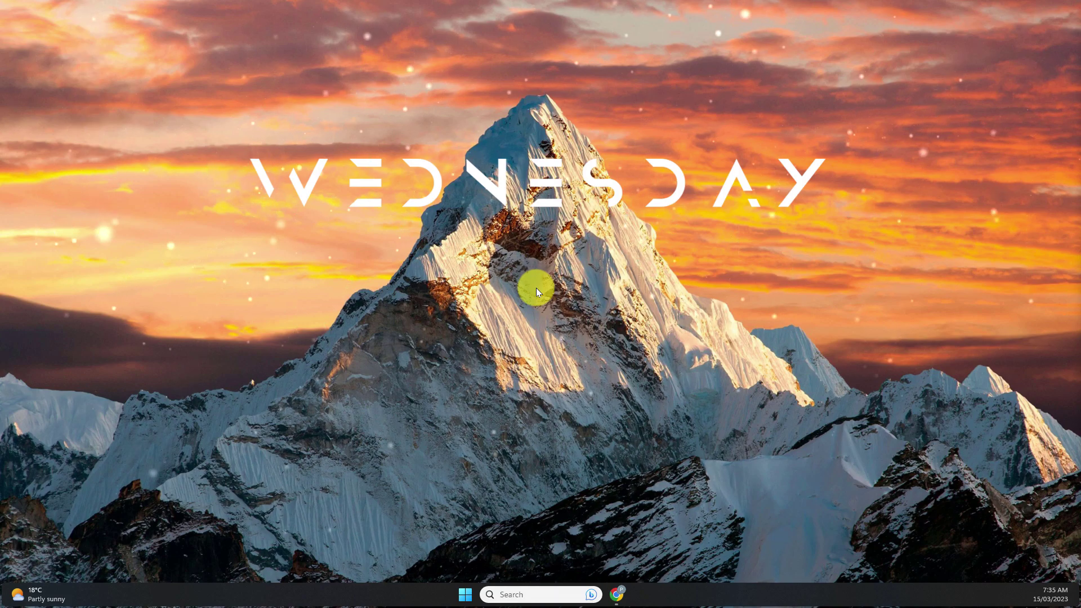
Step: Bring up The Final Countdown presentation and select its blank second slide
{"action": "left_click", "coordinate": [616, 596]}
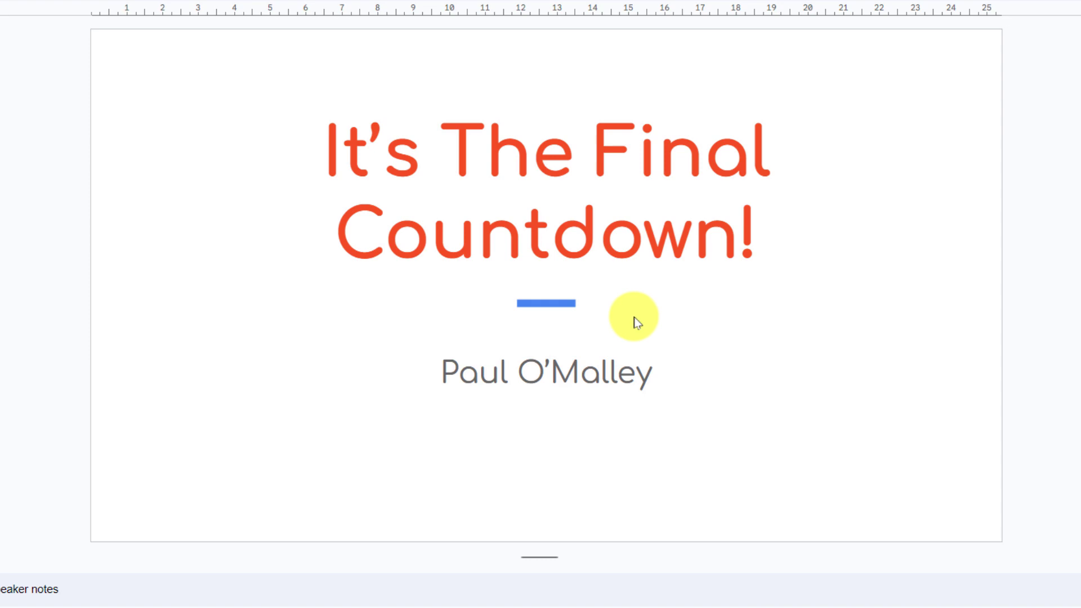
{"action": "left_click", "coordinate": [145, 276]}
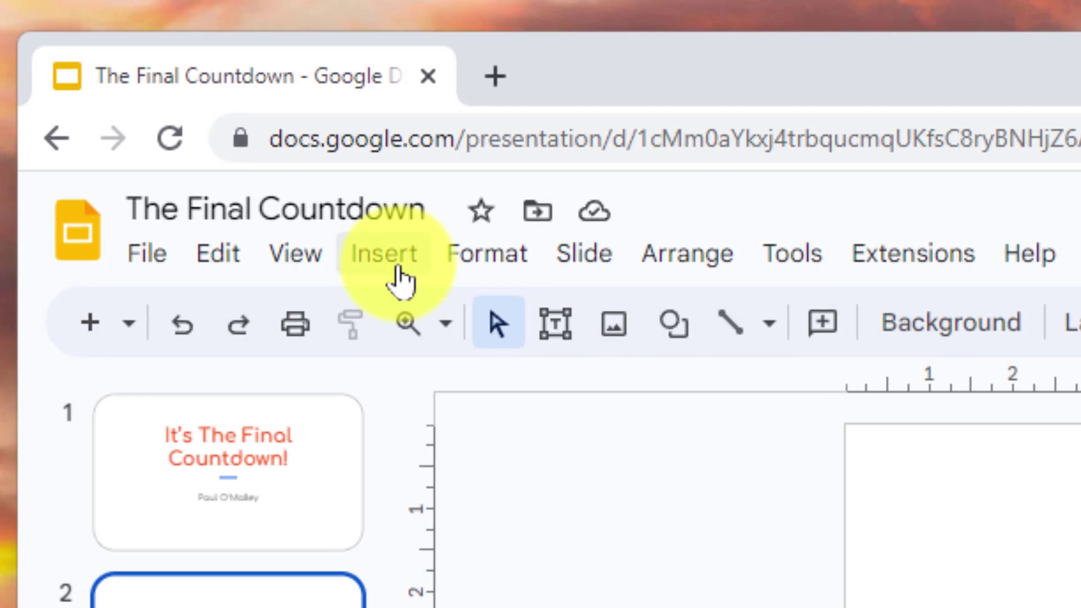
Step: Insert the YouTube '5 MINUTE TIMER' countdown video onto slide 2 using its URL
{"action": "left_click", "coordinate": [391, 269]}
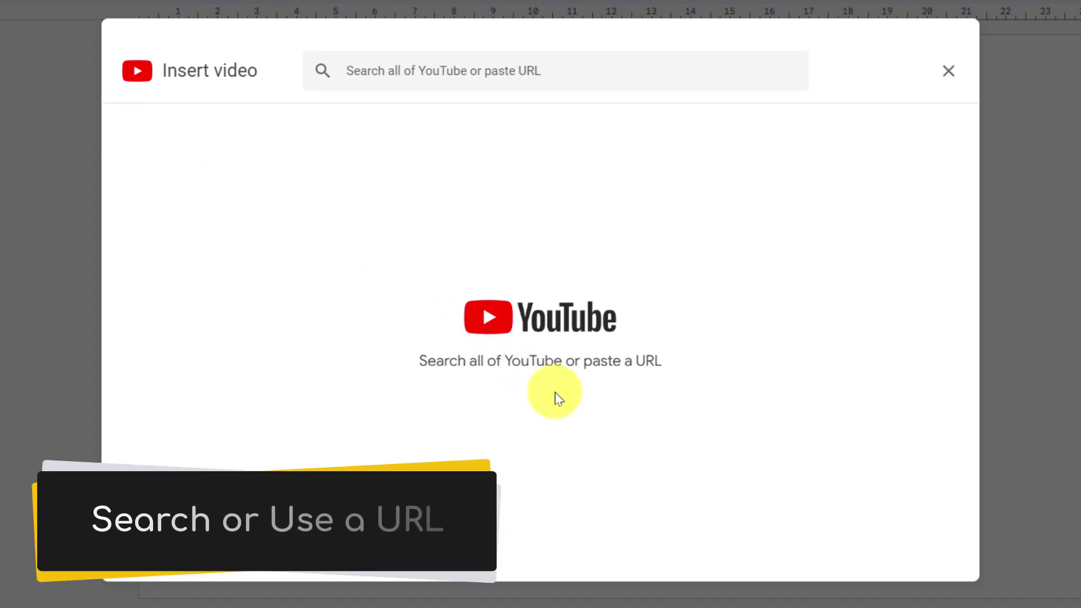
{"action": "left_click", "coordinate": [351, 69]}
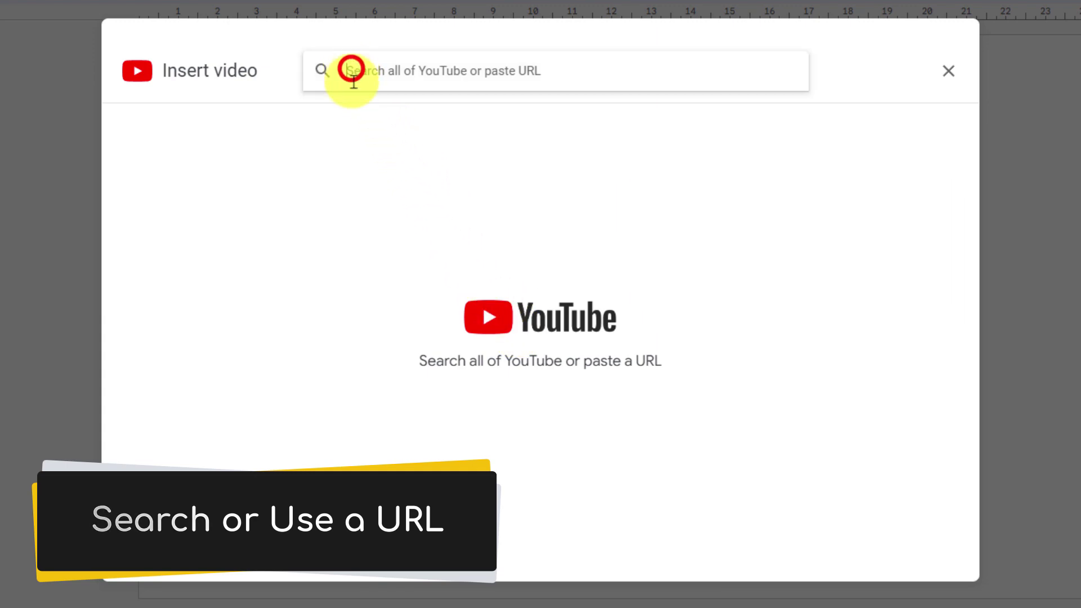
{"action": "type", "text": "https://www.youtube.com/watch?v=MDk6V-B4Qhw"}
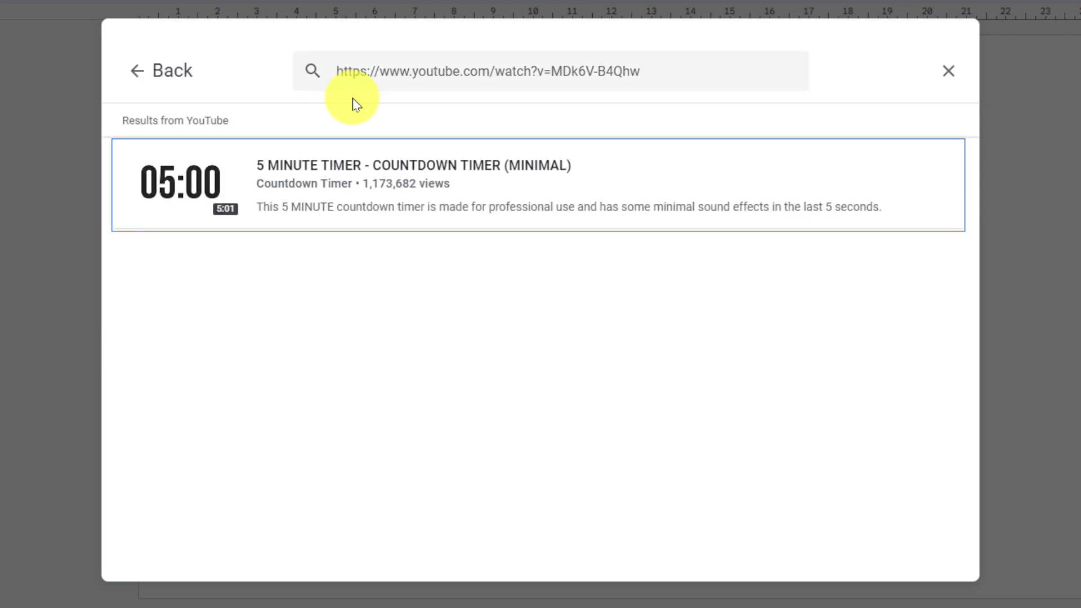
{"action": "left_click", "coordinate": [487, 221]}
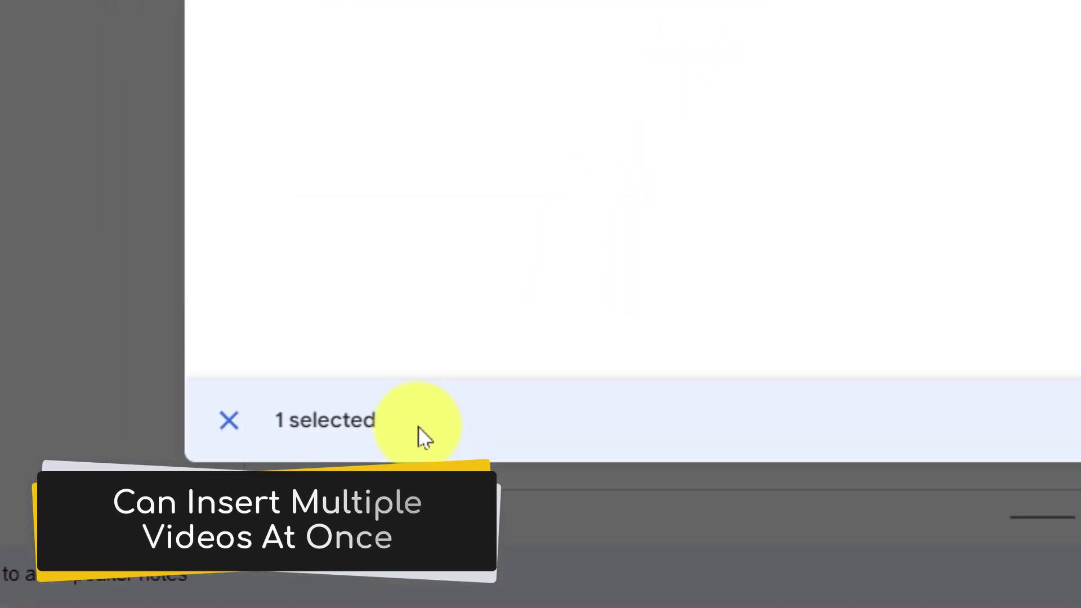
{"action": "left_click", "coordinate": [921, 560]}
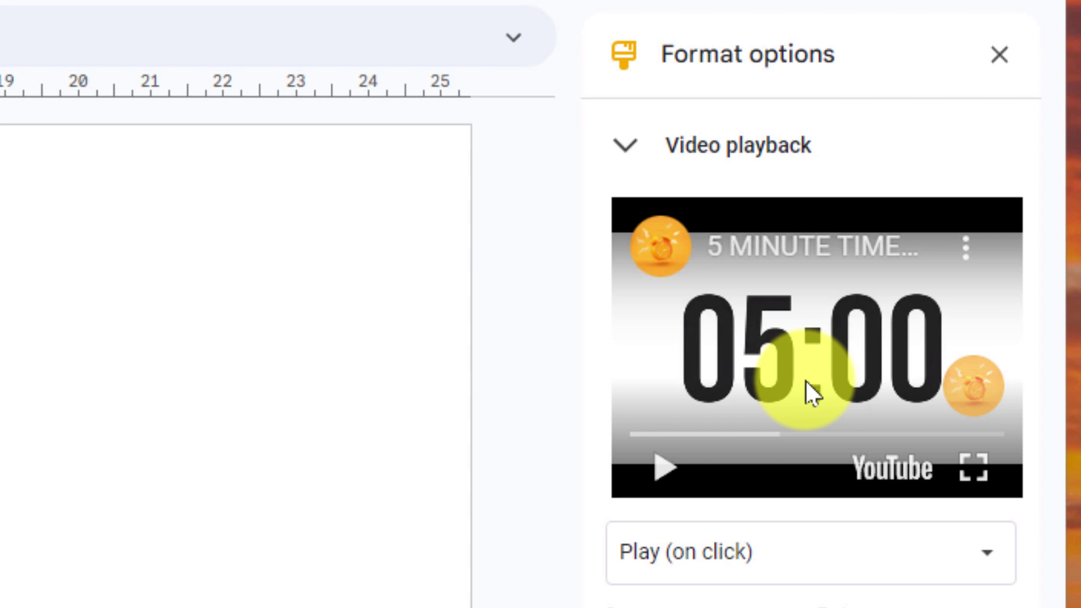
Step: Play the countdown video preview and scrub it ahead to about 4:00
{"action": "left_click", "coordinate": [652, 478]}
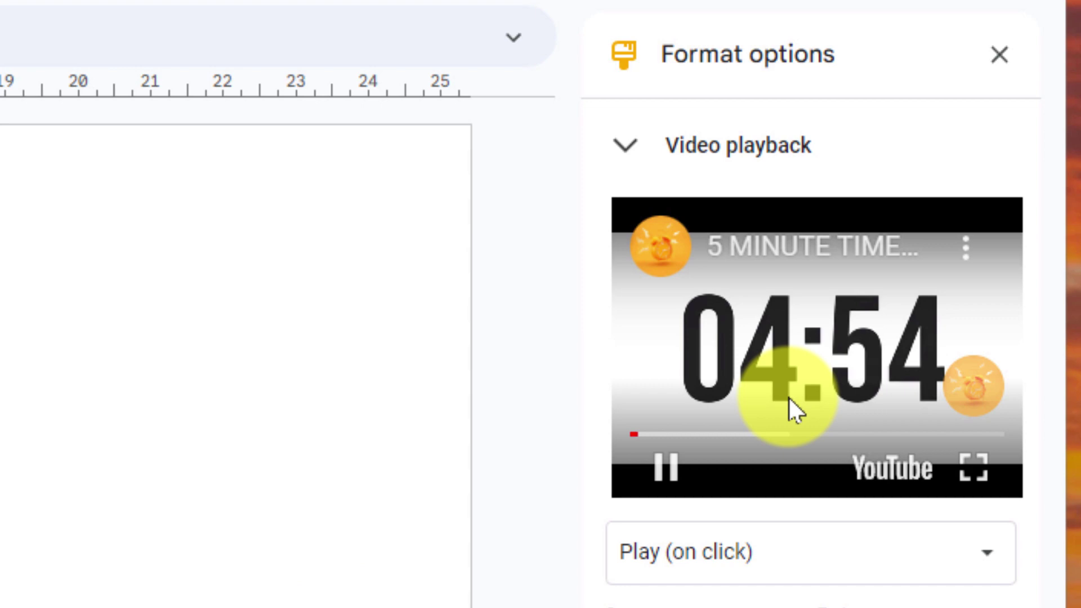
{"action": "left_click_drag", "start_coordinate": [789, 398], "coordinate": [703, 434]}
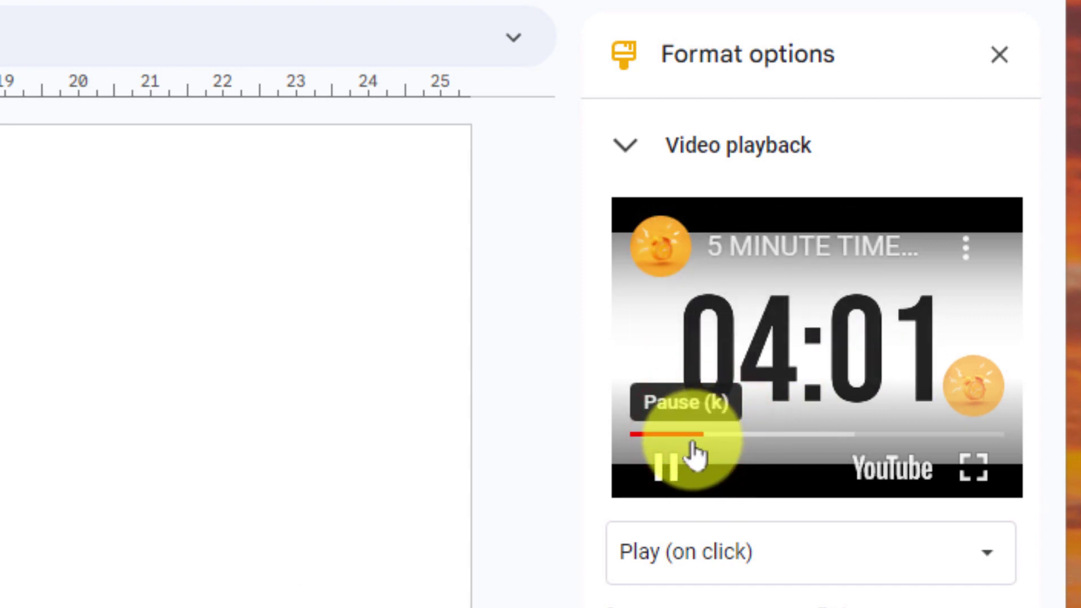
Step: Make the video start at 00:59 (showing 04:00), muted, playing automatically
{"action": "left_click", "coordinate": [667, 469]}
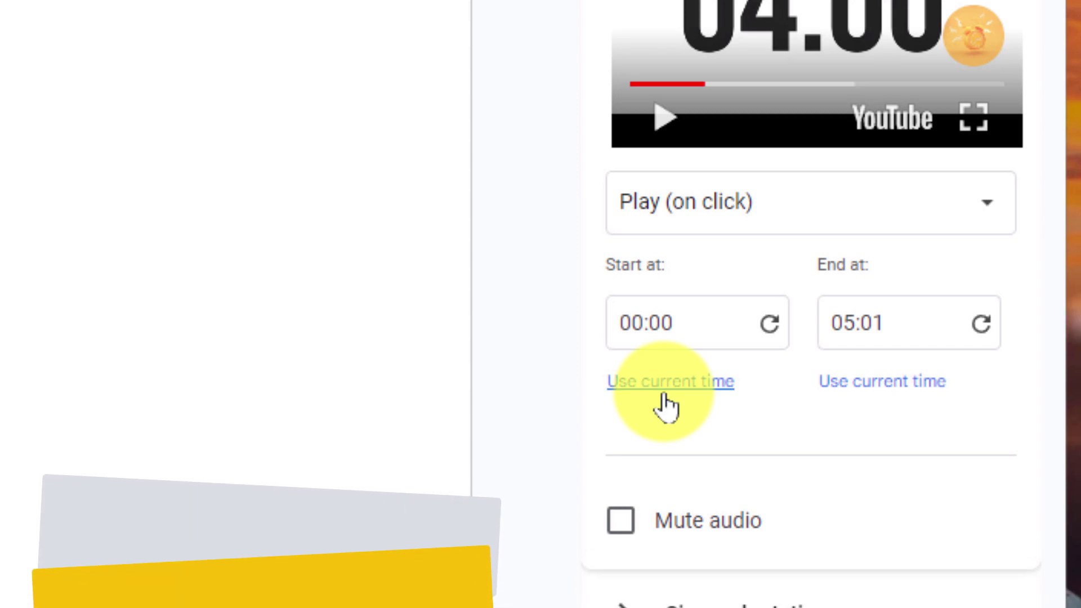
{"action": "left_click", "coordinate": [664, 393]}
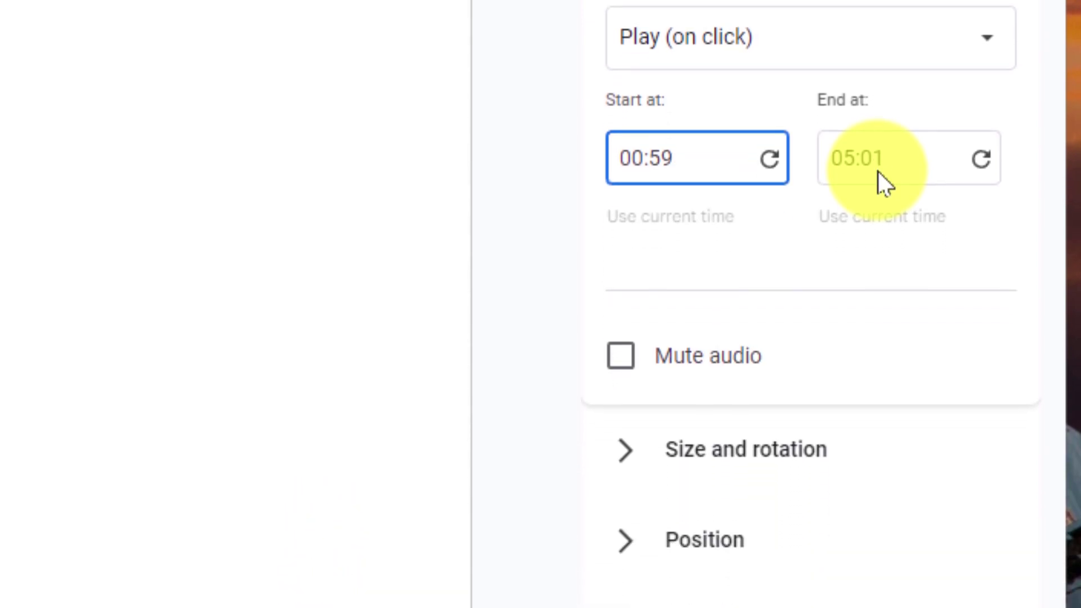
{"action": "left_click", "coordinate": [625, 289]}
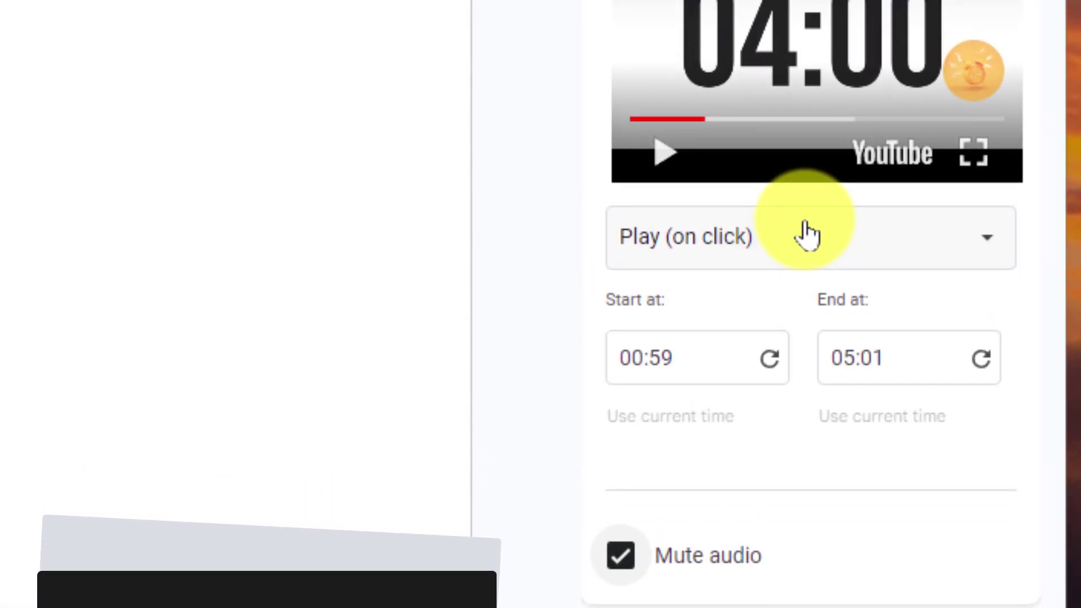
{"action": "left_click", "coordinate": [807, 240]}
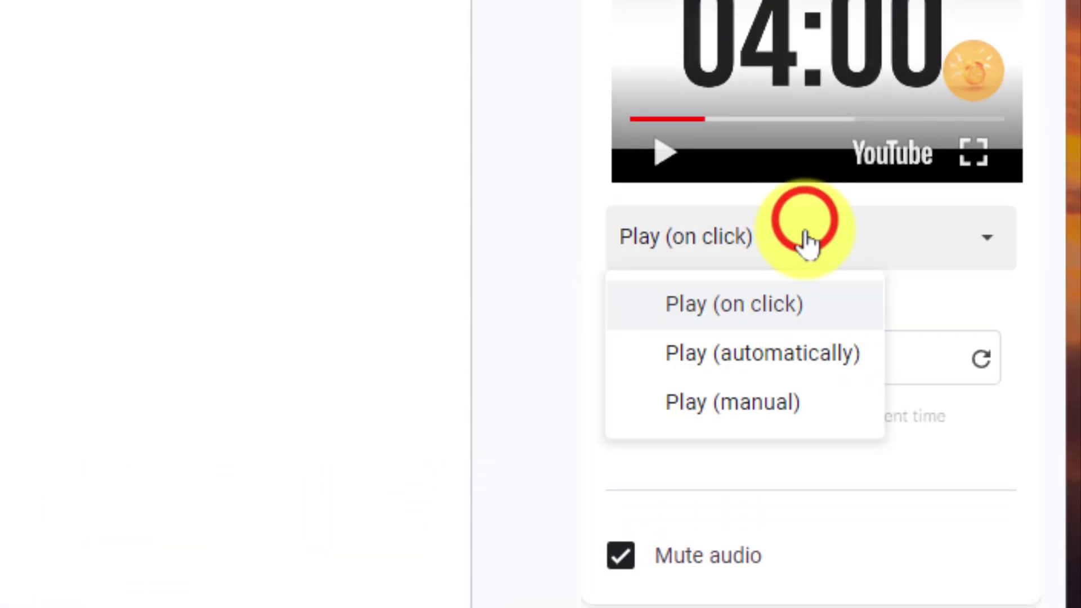
{"action": "left_click", "coordinate": [812, 363]}
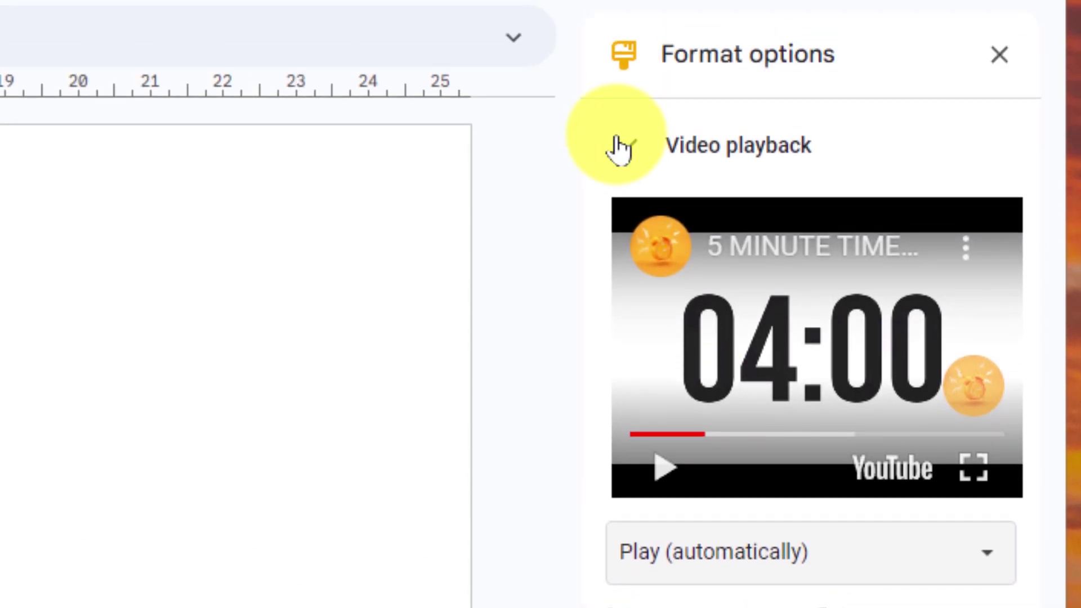
{"action": "left_click", "coordinate": [621, 148]}
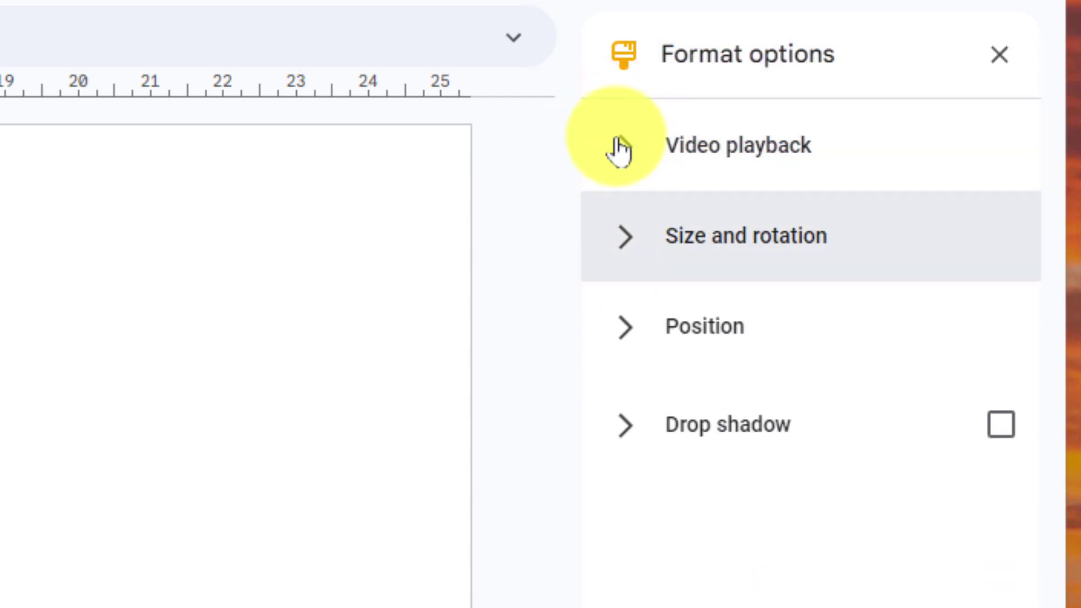
Step: Position the video relative to the slide centre with X and Y set to 0
{"action": "left_click", "coordinate": [630, 334]}
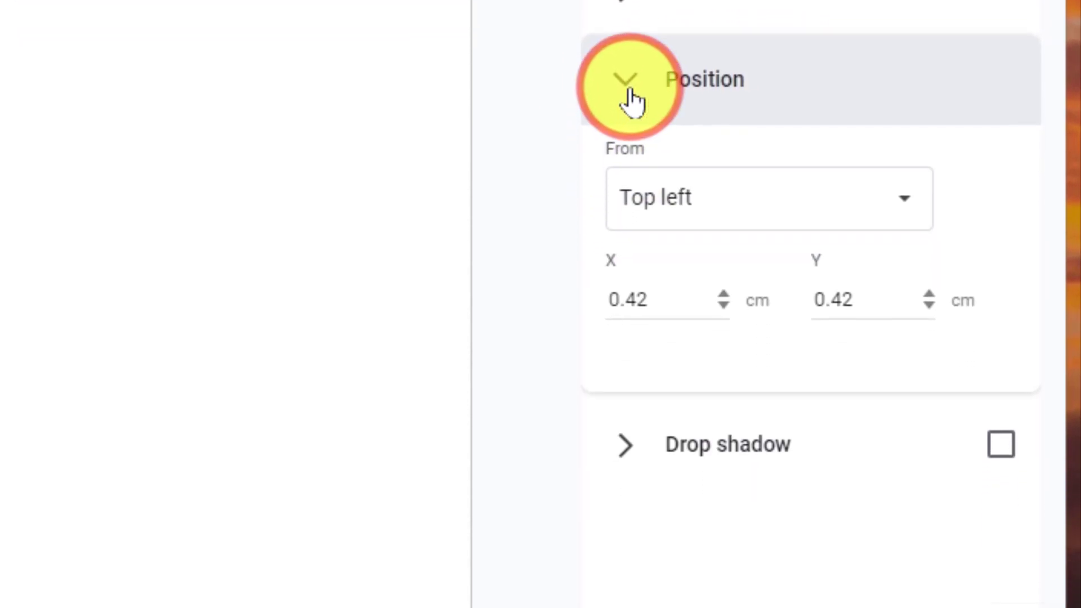
{"action": "left_click", "coordinate": [701, 177]}
{"action": "left_click", "coordinate": [724, 298]}
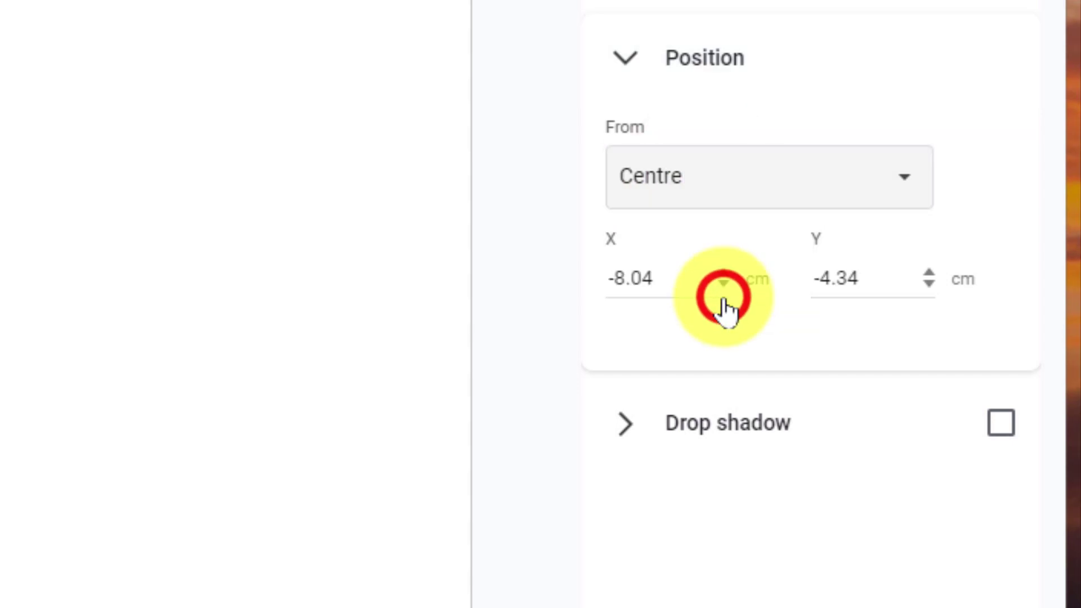
{"action": "left_click", "coordinate": [692, 281]}
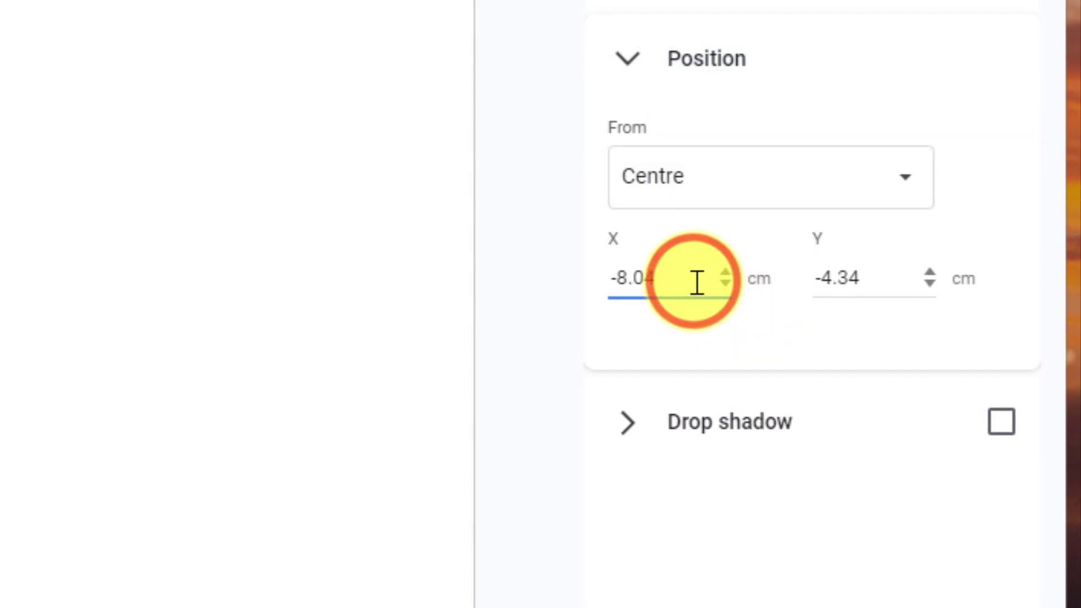
{"action": "double_click", "coordinate": [692, 282]}
{"action": "type", "text": "0"}
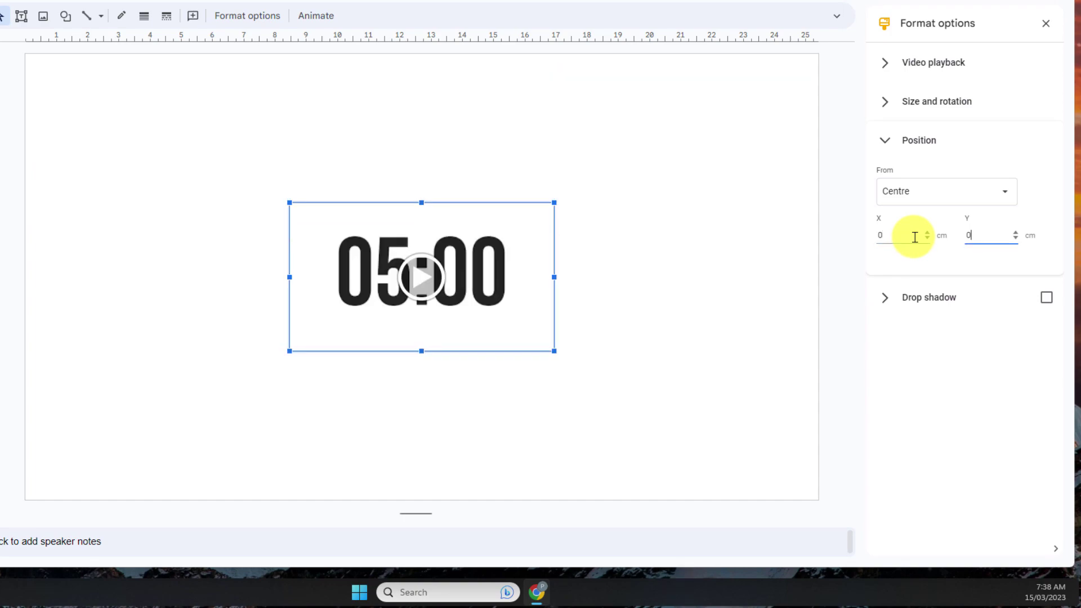
{"action": "key", "text": "Tab"}
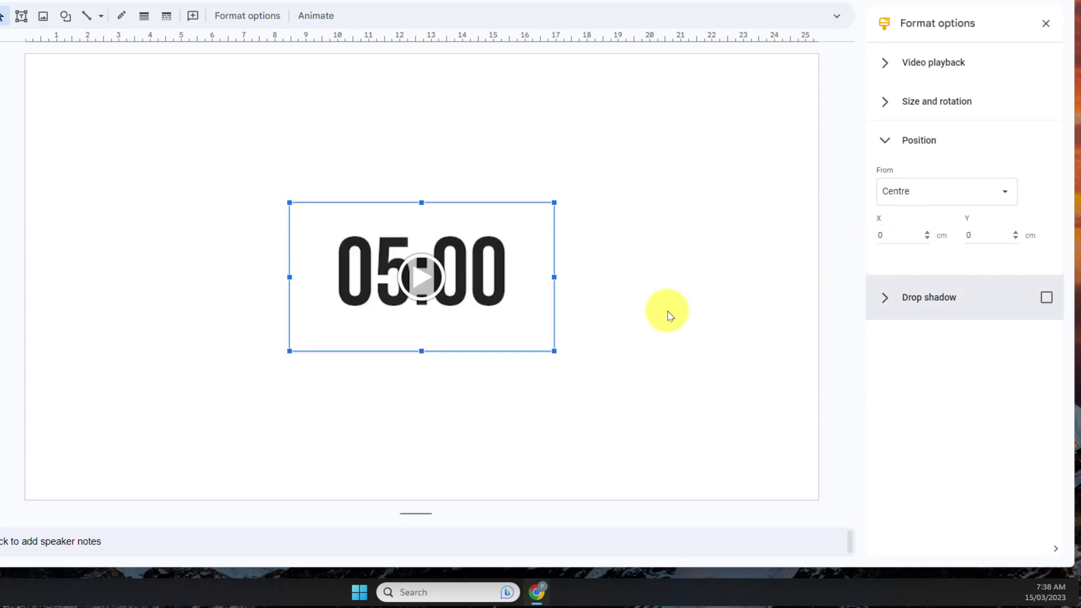
Step: Drag the video into the bottom-right corner and enlarge it from its top-left handle
{"action": "left_click", "coordinate": [450, 379]}
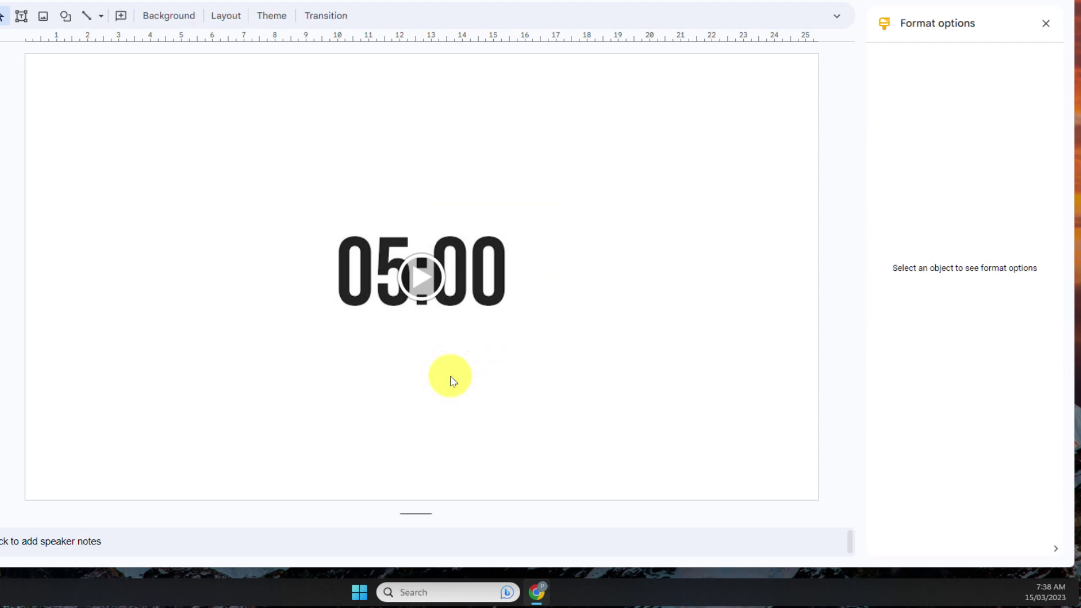
{"action": "left_click", "coordinate": [468, 306]}
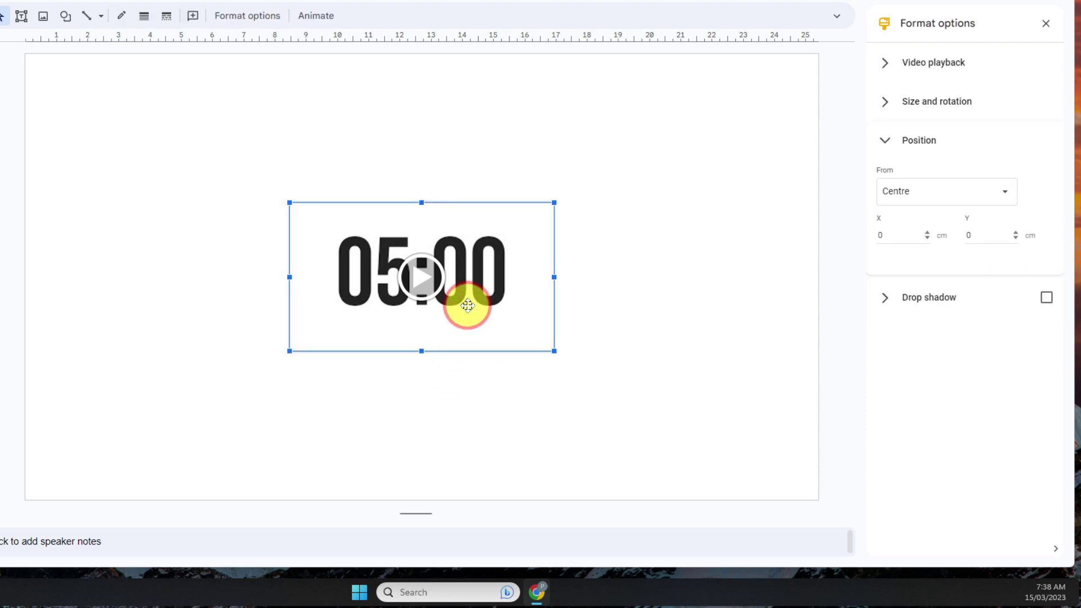
{"action": "left_click_drag", "start_coordinate": [468, 292], "coordinate": [640, 393]}
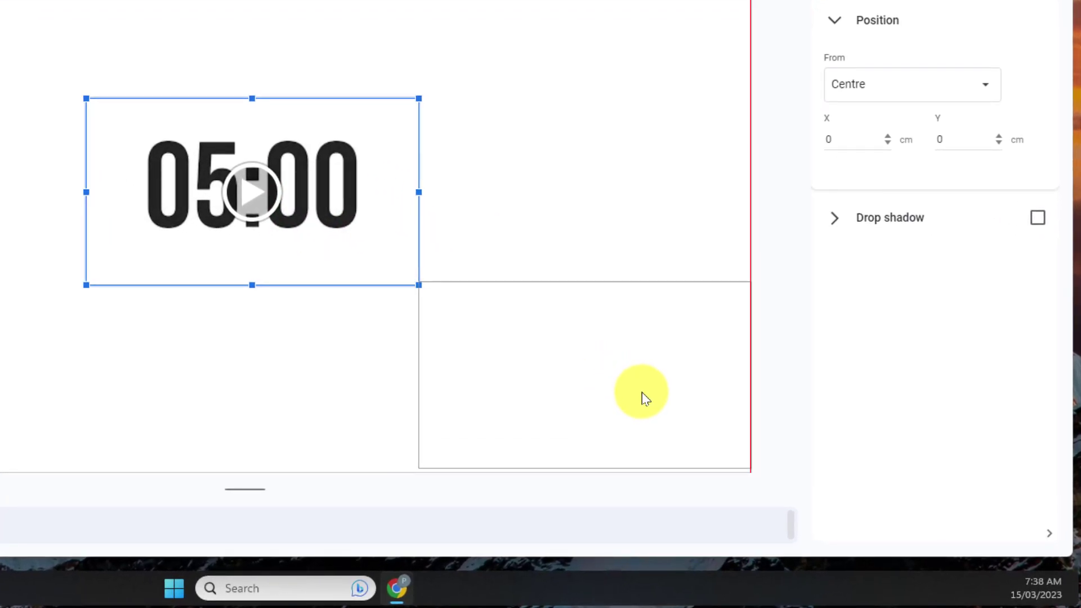
{"action": "left_click_drag", "start_coordinate": [640, 394], "coordinate": [644, 402]}
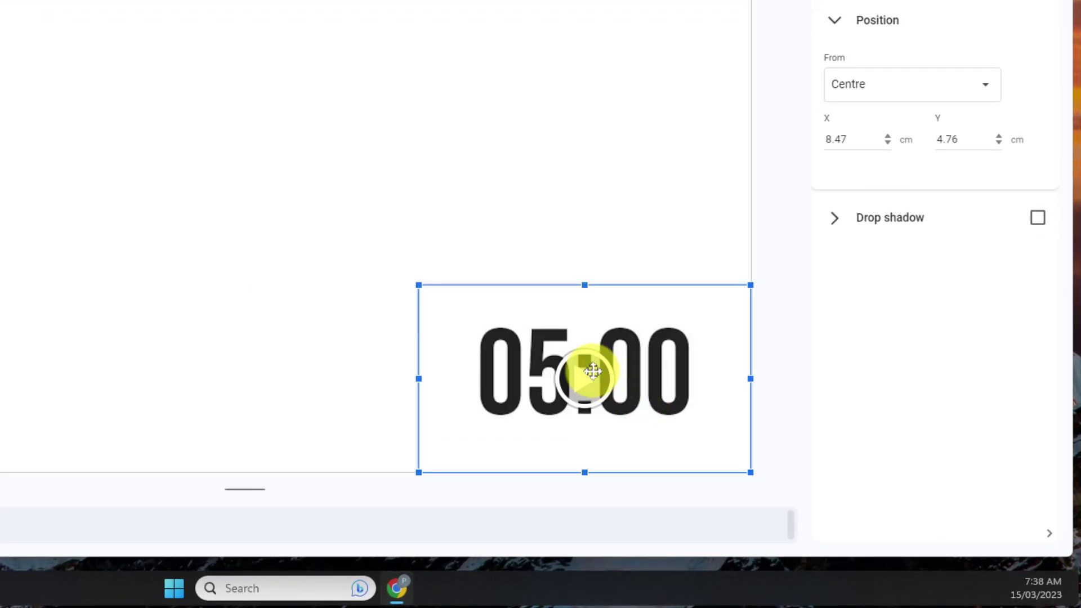
{"action": "left_click_drag", "start_coordinate": [419, 286], "coordinate": [354, 244]}
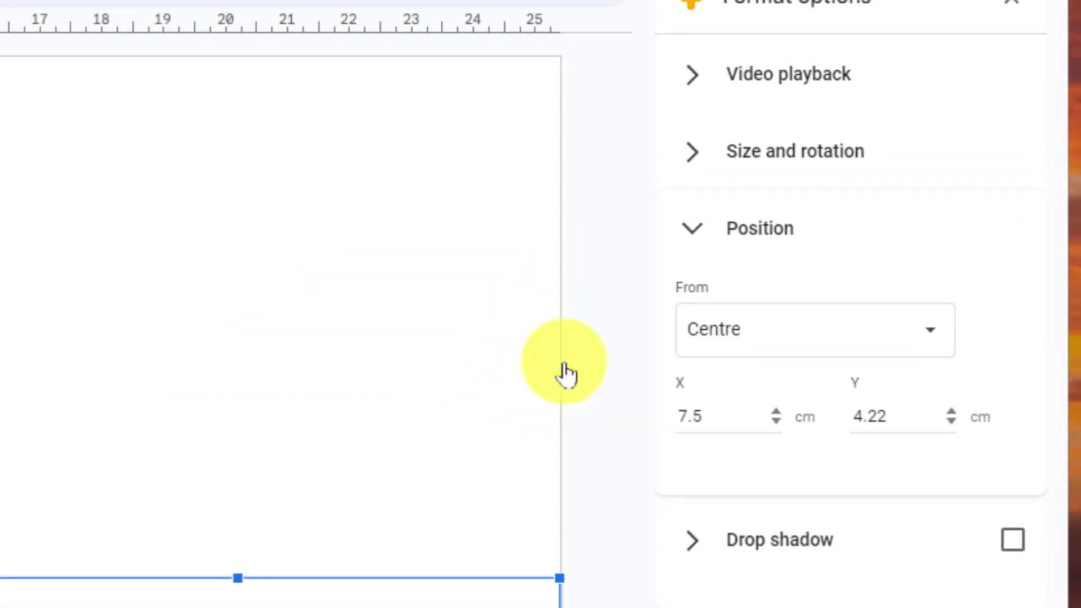
Step: Turn on a drop shadow for the countdown video and close the Format options panel
{"action": "left_click", "coordinate": [629, 328]}
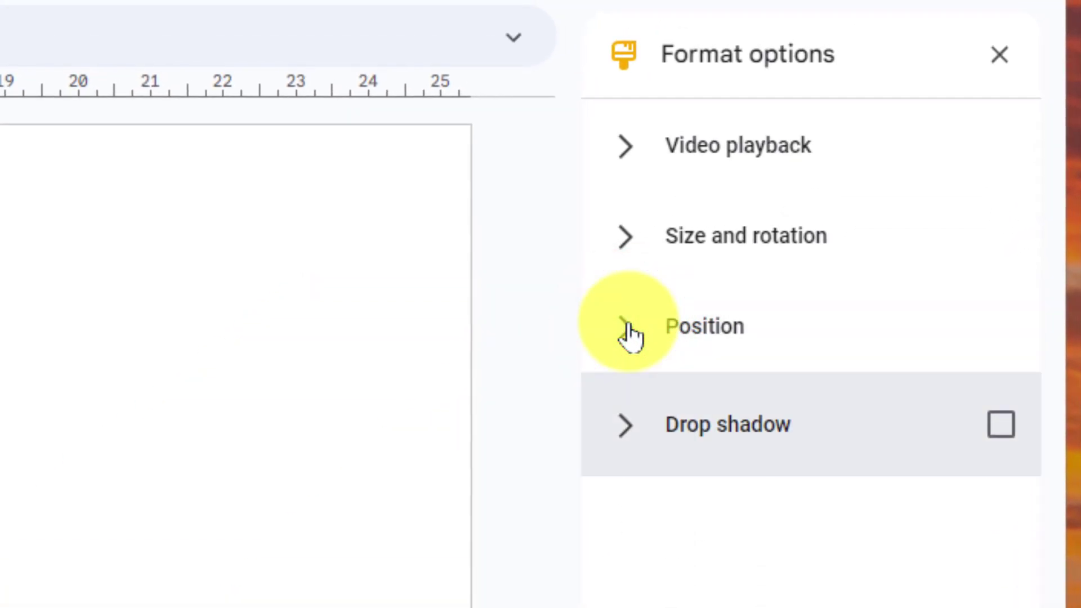
{"action": "left_click", "coordinate": [629, 441]}
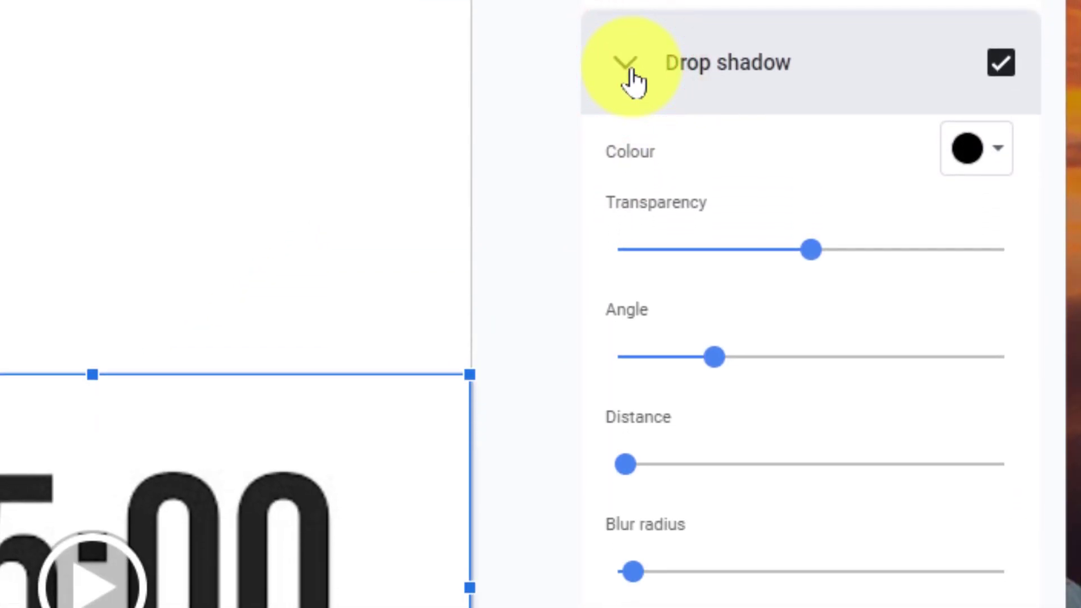
{"action": "left_click", "coordinate": [627, 66]}
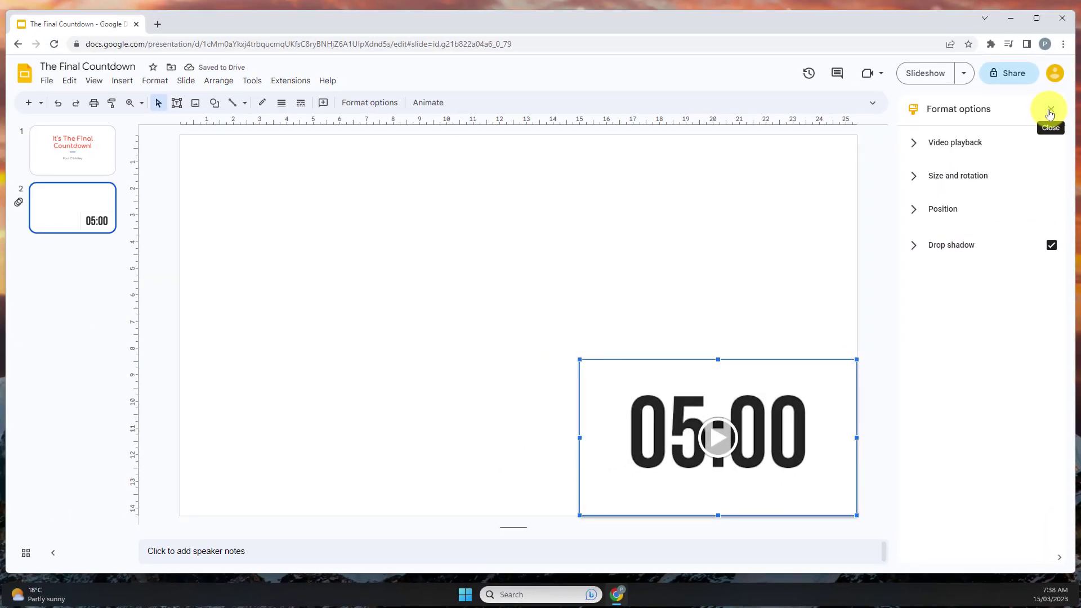
{"action": "left_click", "coordinate": [1050, 114]}
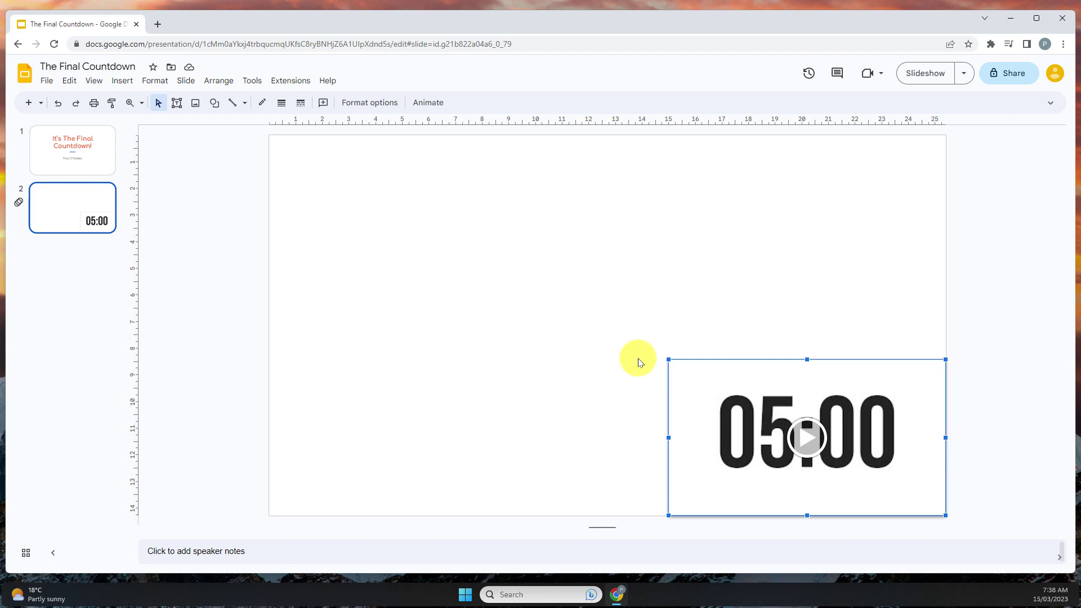
Step: Present the deck from the title slide to test the timer, then reselect the video
{"action": "left_click", "coordinate": [83, 163]}
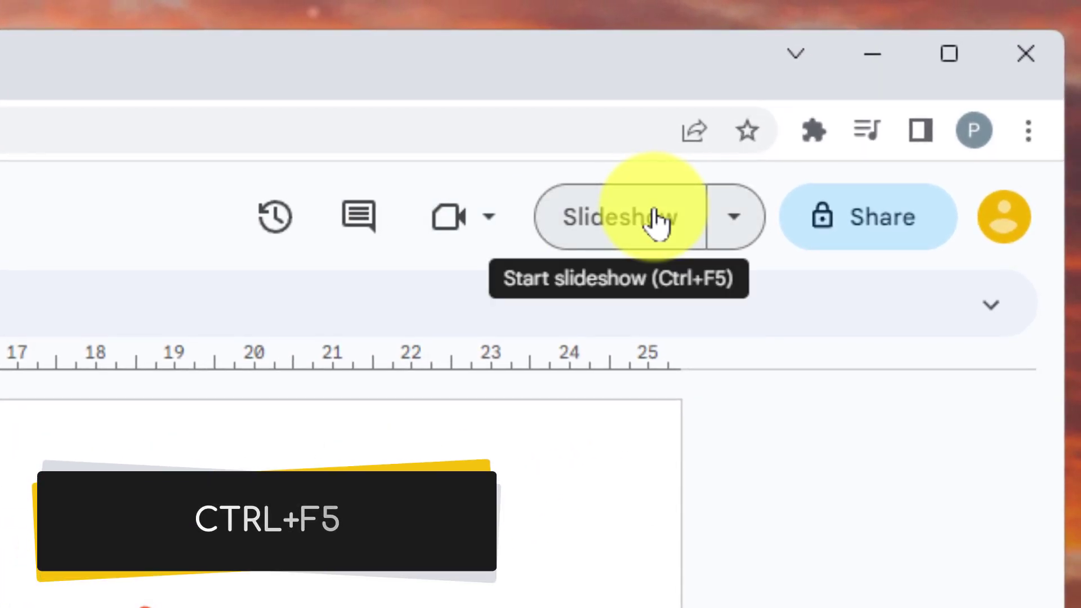
{"action": "left_click", "coordinate": [656, 215]}
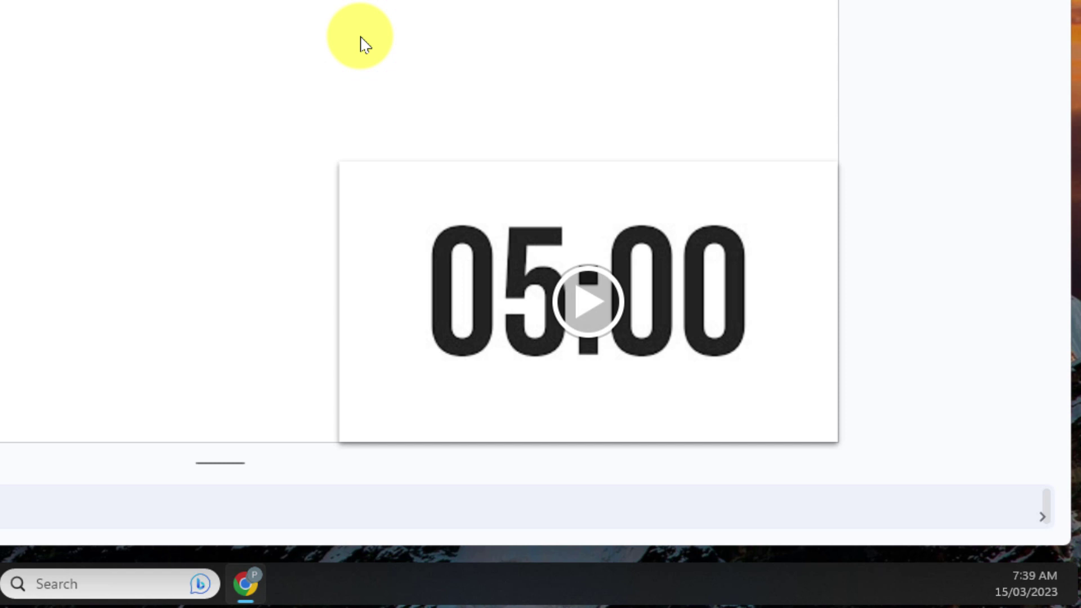
{"action": "left_click", "coordinate": [374, 210]}
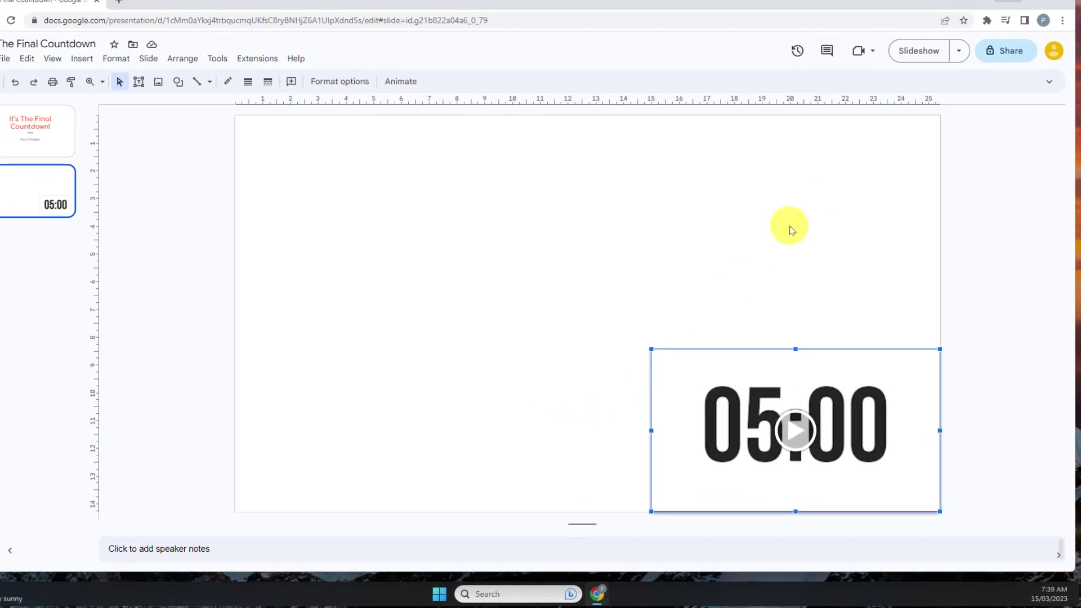
{"action": "left_click", "coordinate": [1006, 18]}
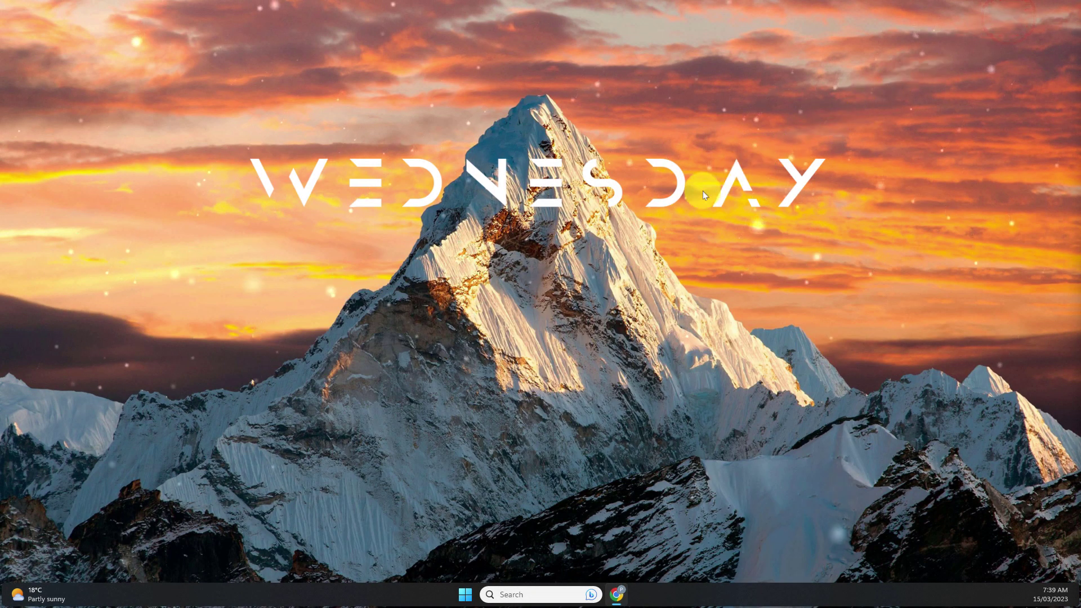